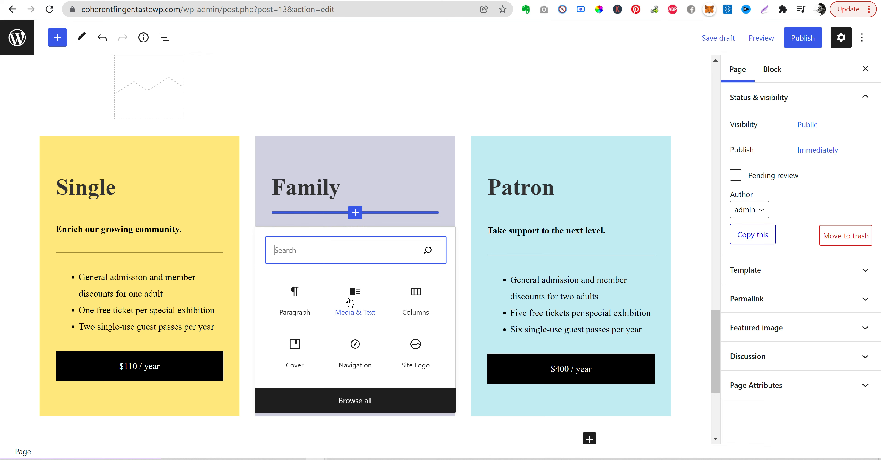
Examine the page's existing blocks, from the pear header and quote to the post layout grid, site logo and pricing table.
left_click(383, 133)
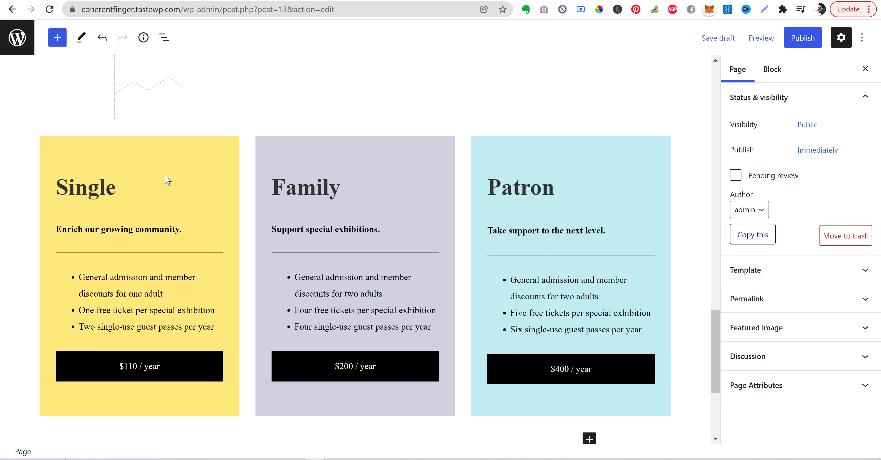
scroll(160, 253, "up", 10)
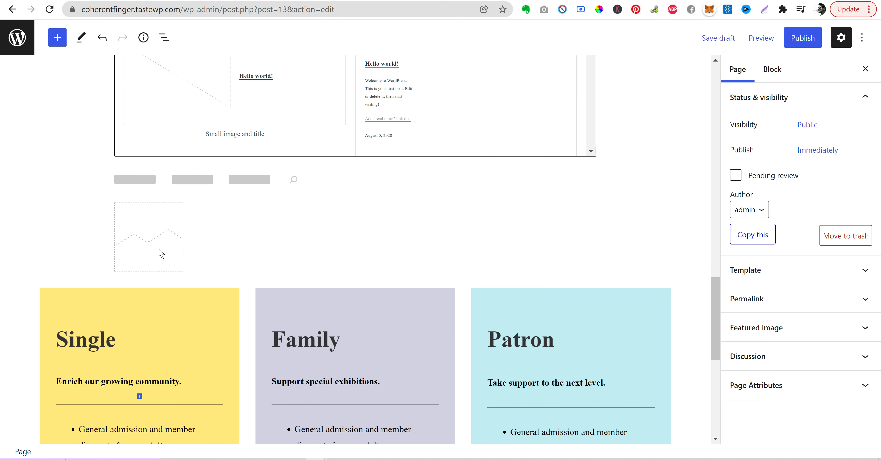
scroll(161, 253, "up", 5)
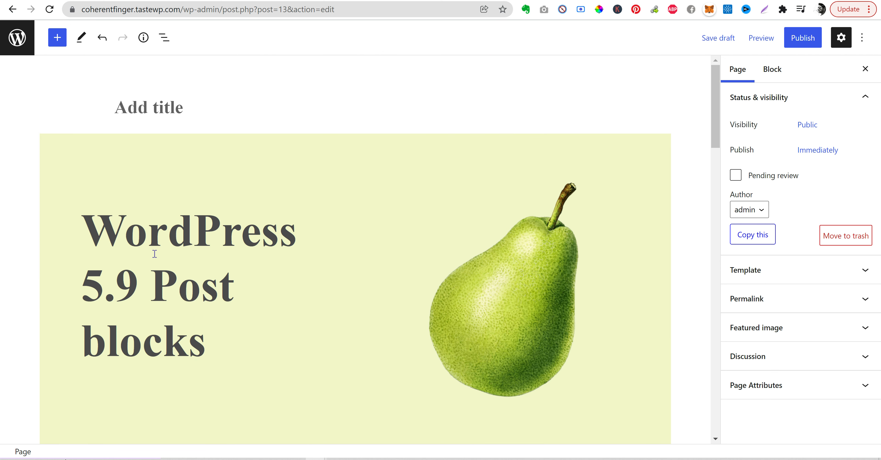
scroll(154, 253, "down", 2)
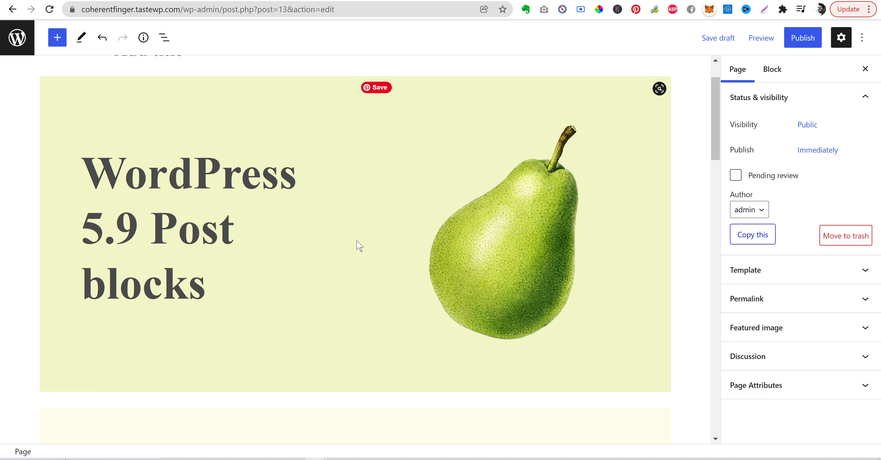
scroll(357, 244, "up", 2)
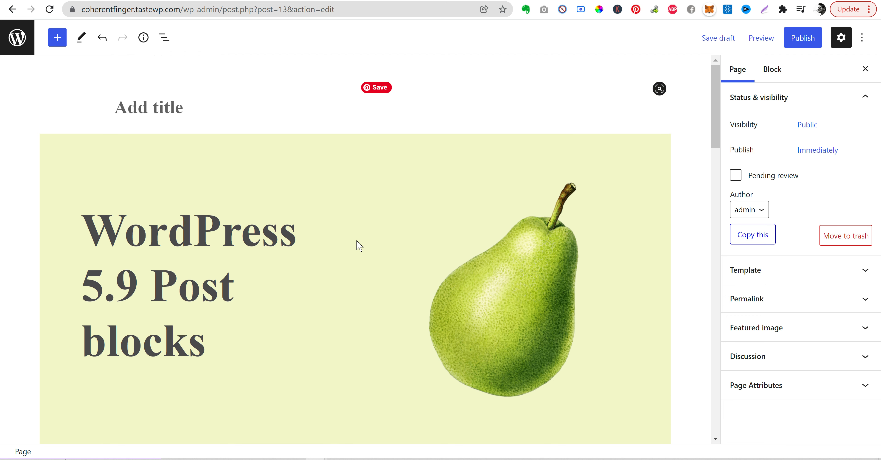
scroll(346, 249, "down", 15)
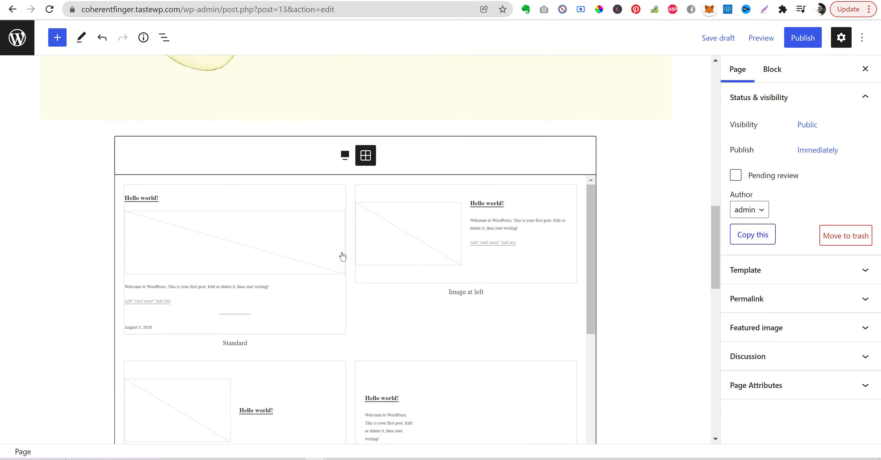
scroll(342, 256, "down", 5)
scroll(379, 322, "down", 3)
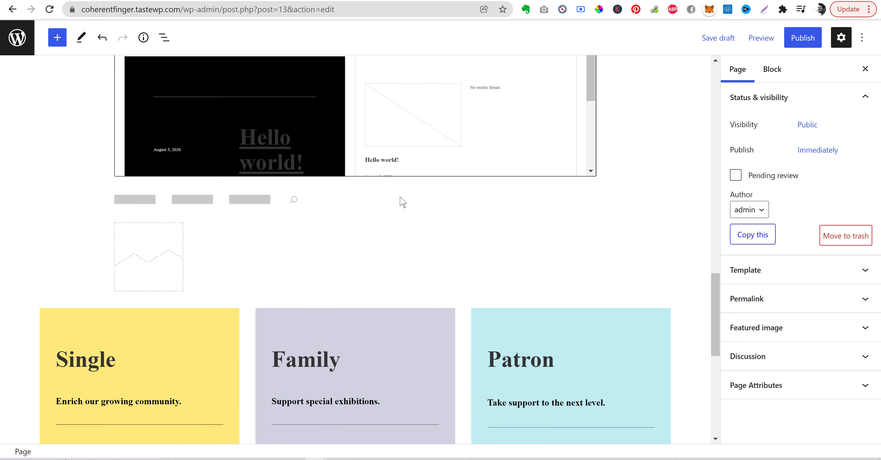
scroll(401, 200, "up", 5)
scroll(417, 161, "up", 5)
scroll(609, 242, "up", 6)
scroll(617, 252, "down", 12)
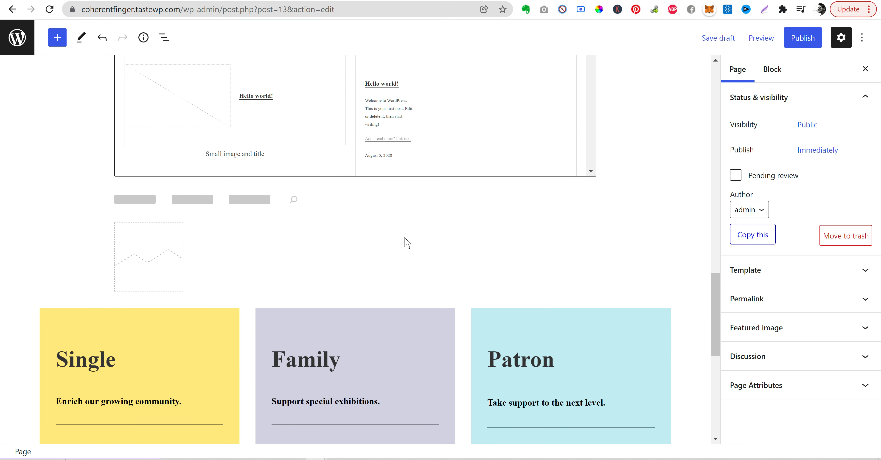
left_click(432, 277)
scroll(440, 283, "down", 2)
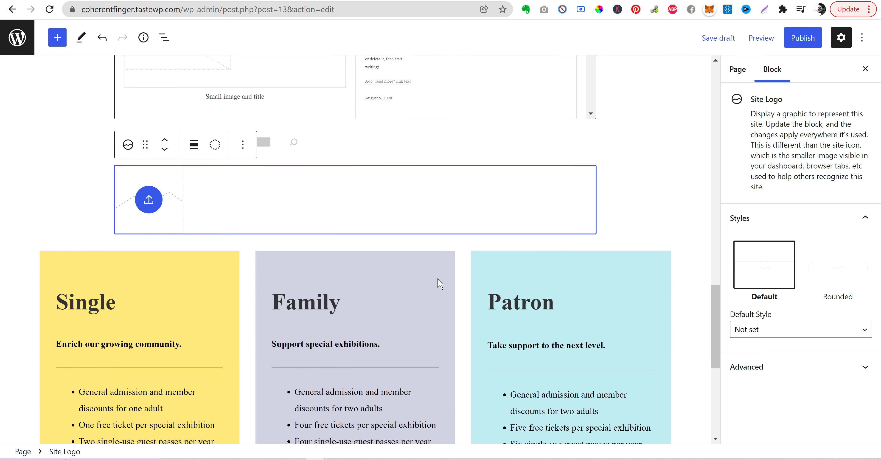
left_click(619, 207)
scroll(616, 212, "up", 10)
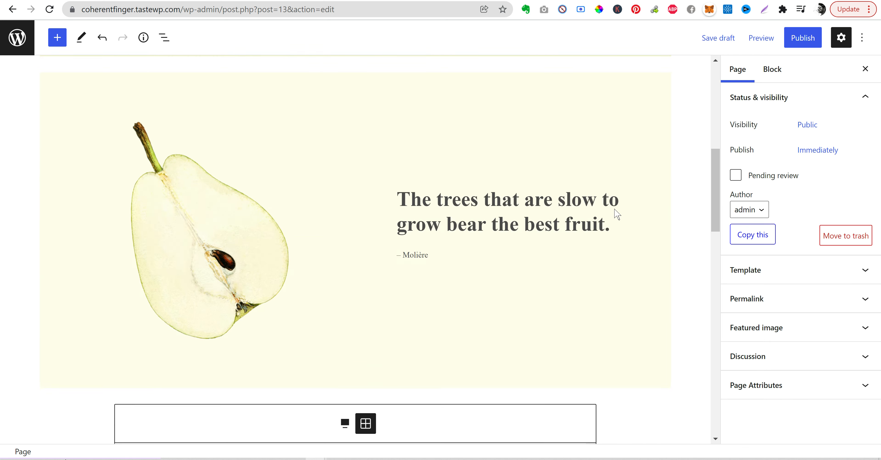
scroll(615, 215, "up", 5)
scroll(615, 219, "down", 10)
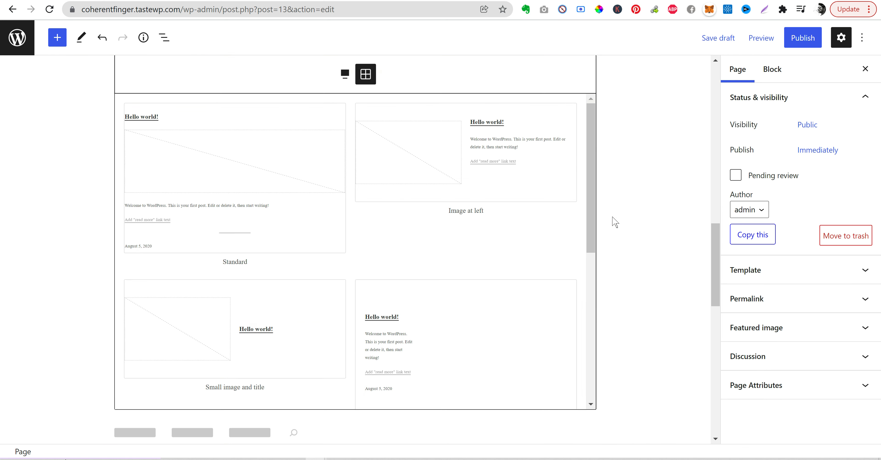
Open the full block inserter from the end of the page and bring up the explorer with all block patterns.
scroll(615, 221, "down", 10)
left_click(589, 244)
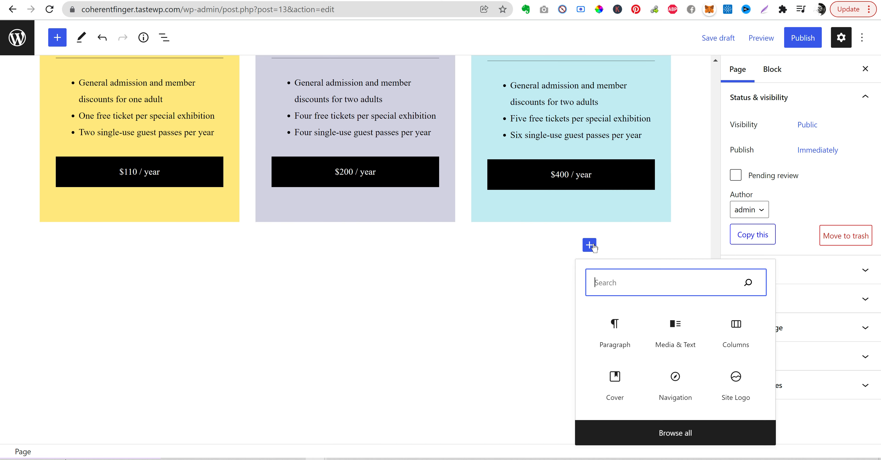
left_click(688, 432)
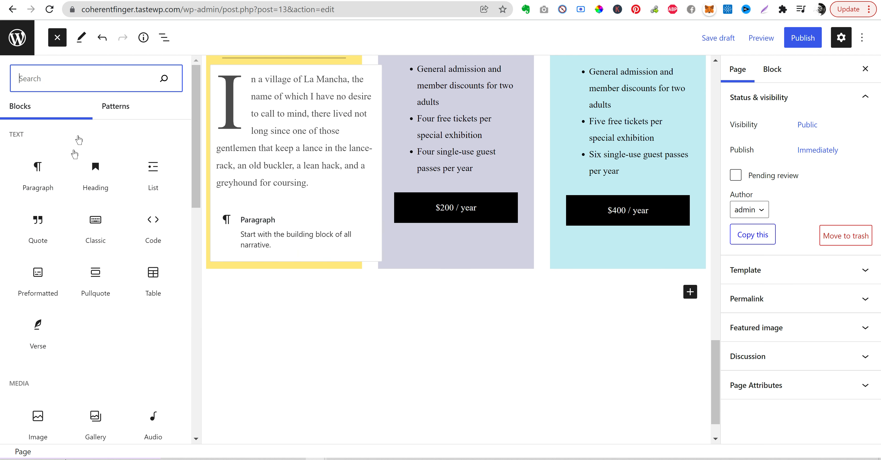
scroll(31, 330, "down", 15)
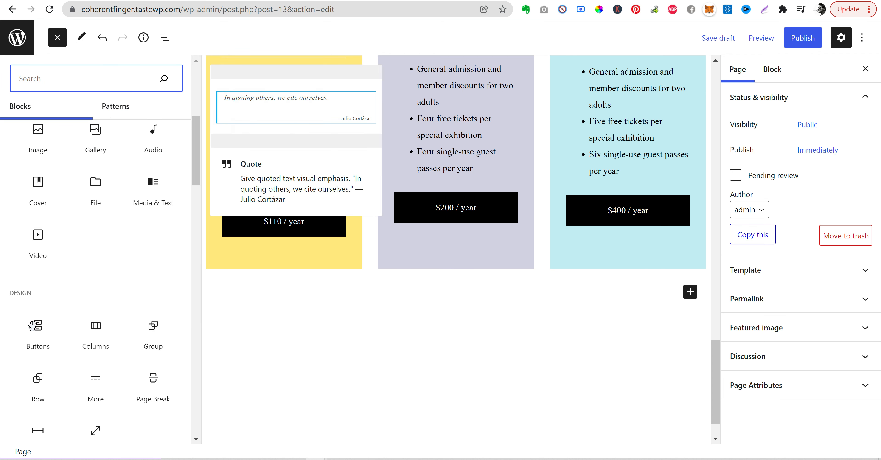
scroll(60, 309, "up", 15)
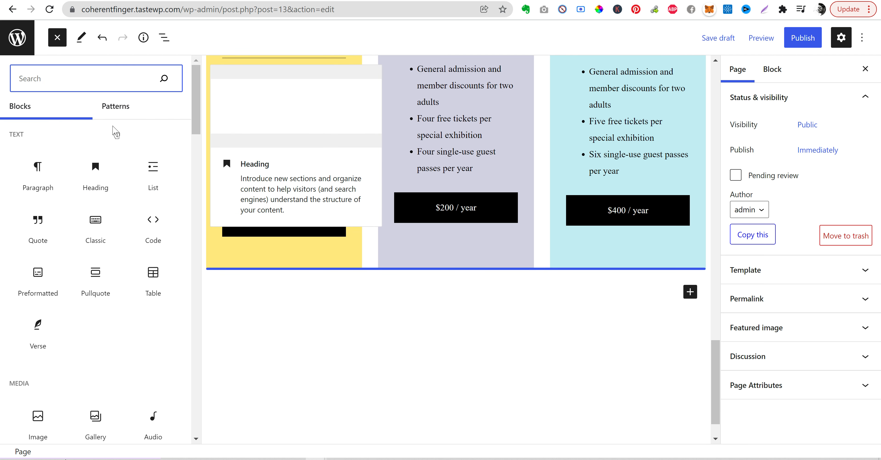
left_click(109, 108)
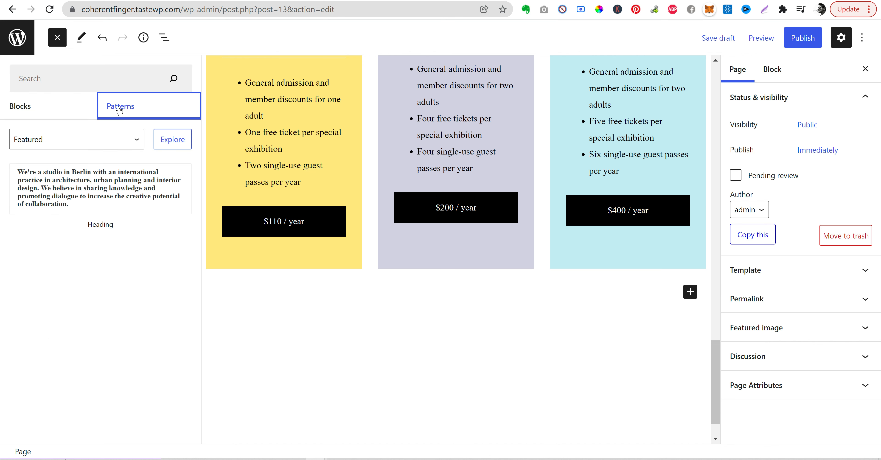
left_click(168, 146)
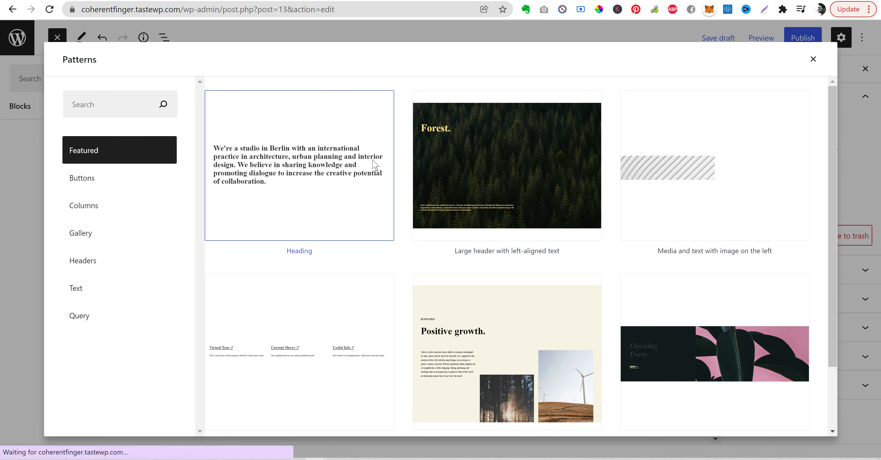
Insert the Simple call to action pattern from the Buttons category below the pricing table and select its Contact us button.
scroll(612, 286, "down", 3)
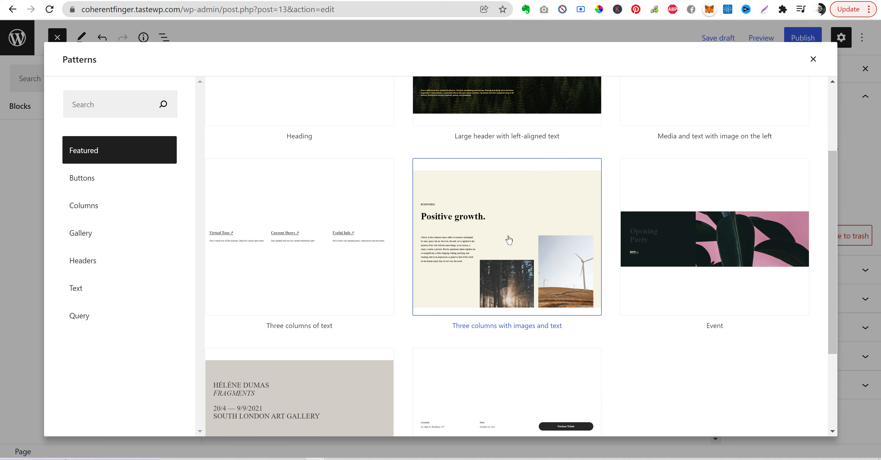
scroll(507, 240, "down", 3)
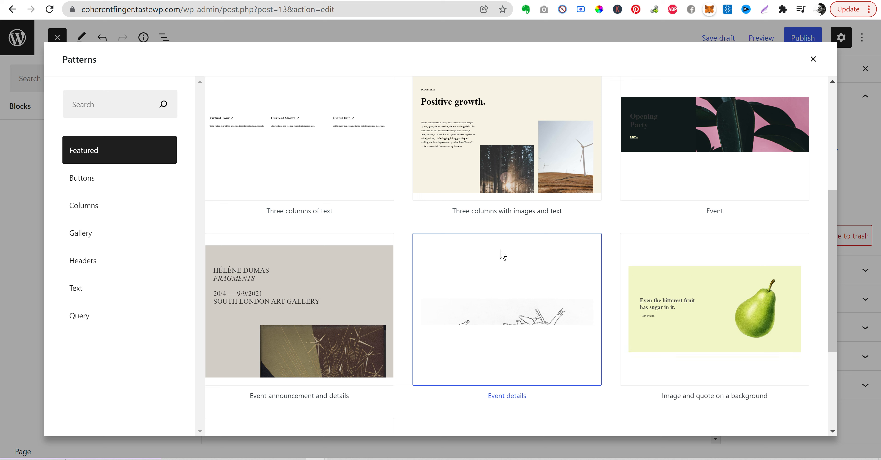
scroll(663, 219, "down", 3)
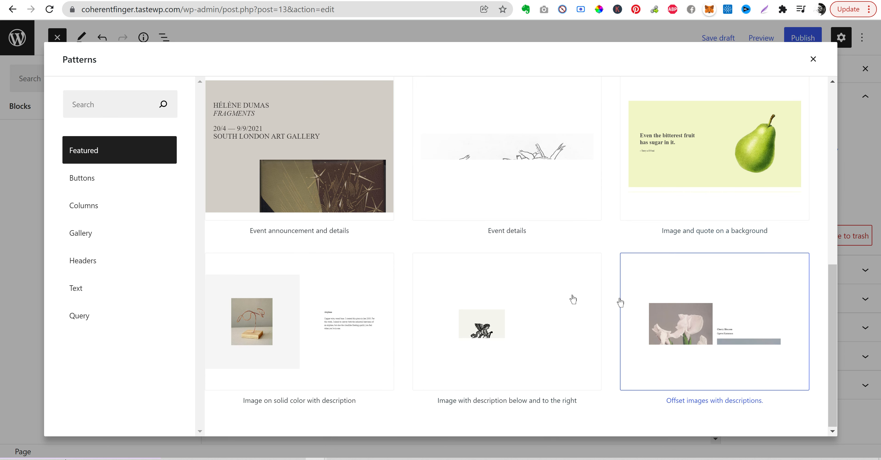
left_click(69, 179)
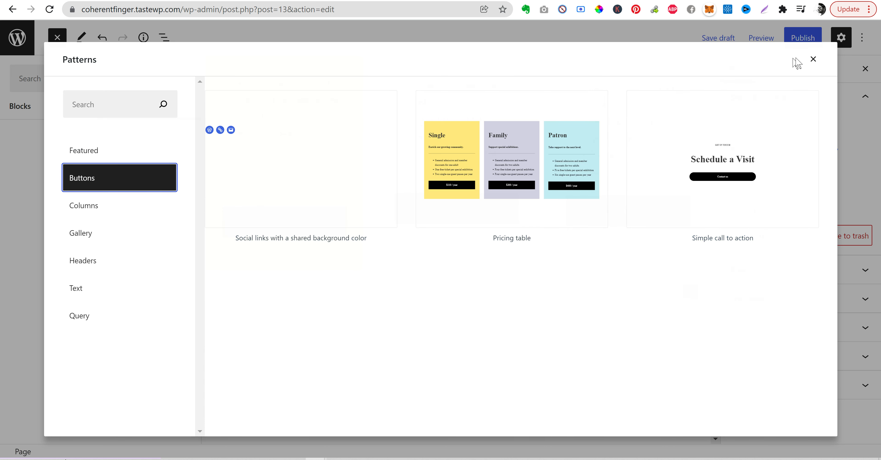
left_click(745, 151)
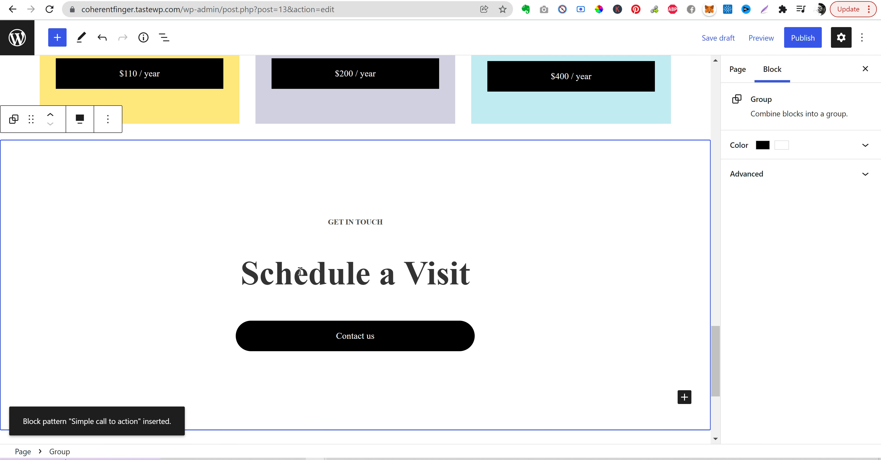
left_click(353, 338)
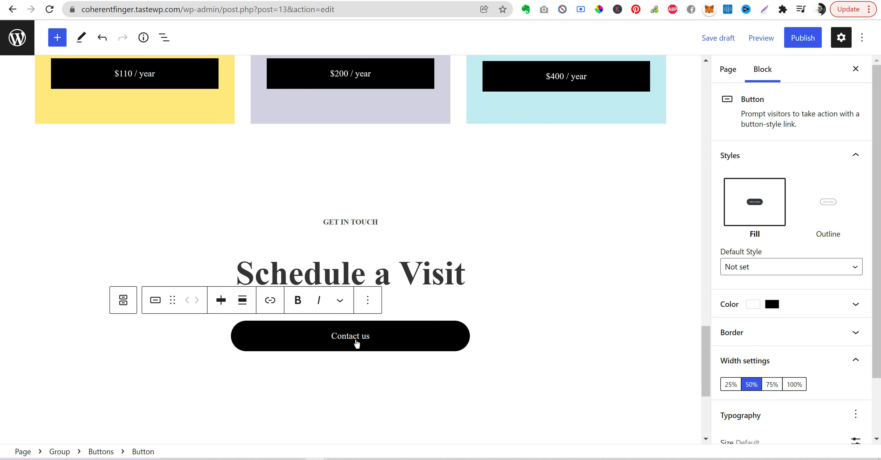
mouse_move(347, 244)
Insert the Three columns with images and text pattern from the Columns category after the spacer below the Contact us button.
left_click(469, 399)
scroll(496, 386, "down", 3)
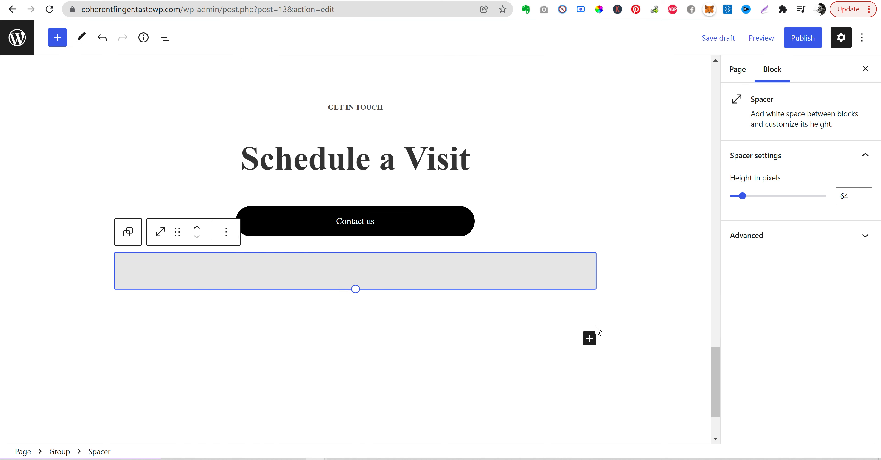
left_click(589, 339)
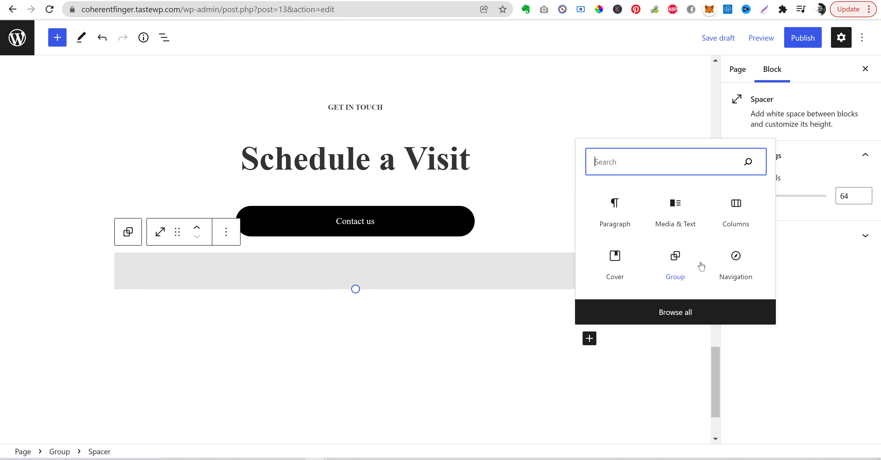
left_click(664, 311)
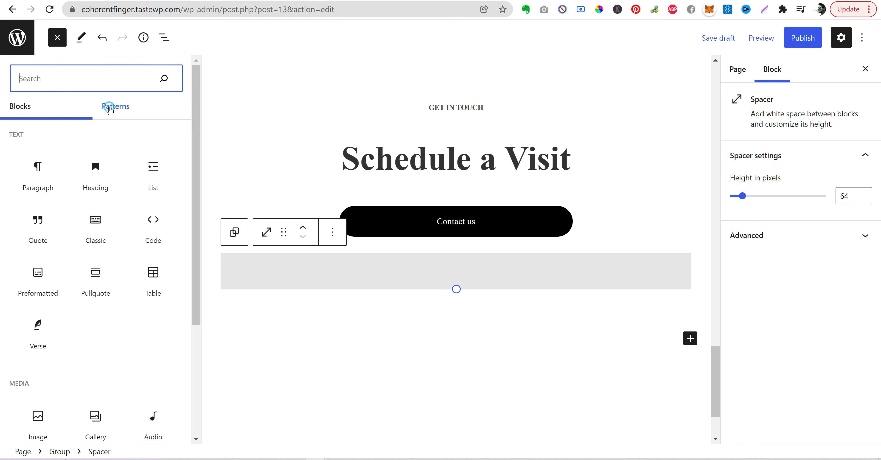
left_click(109, 109)
left_click(180, 137)
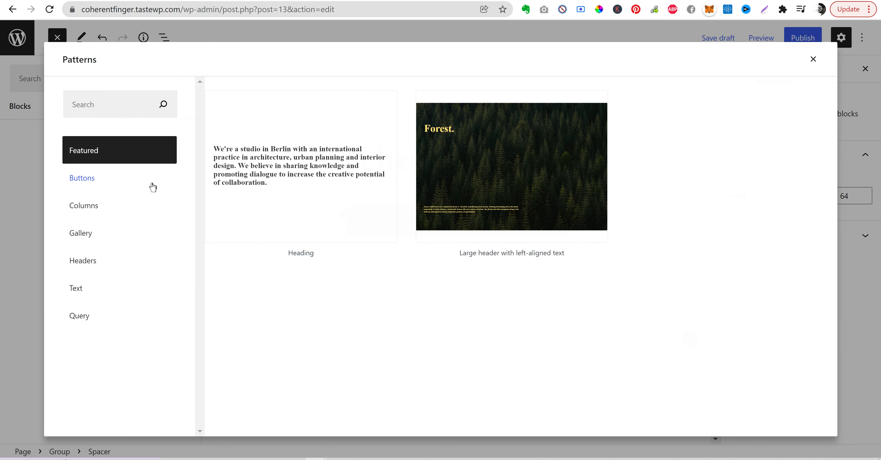
left_click(126, 214)
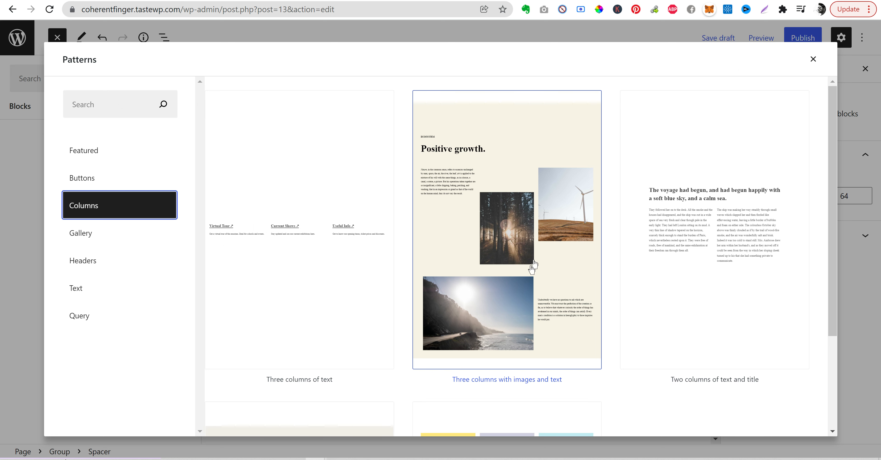
left_click(486, 243)
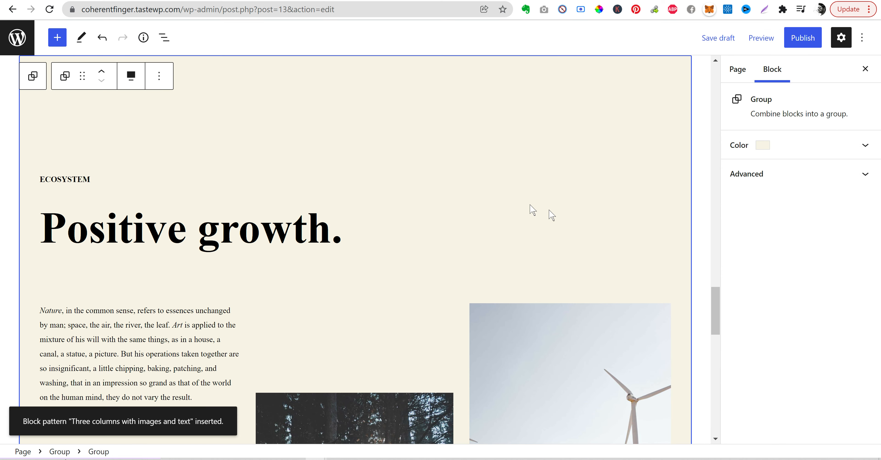
Review the three-column section and its forest image, and select the Media & Text block holding the pear header.
scroll(458, 188, "down", 15)
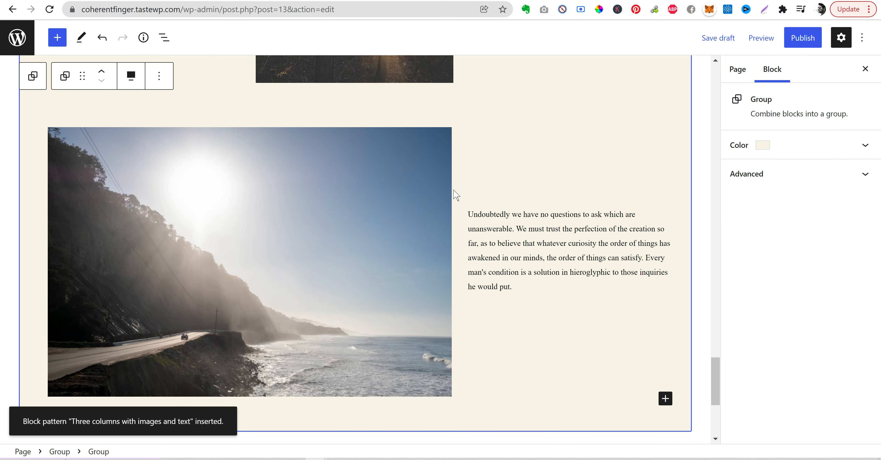
scroll(456, 195, "up", 15)
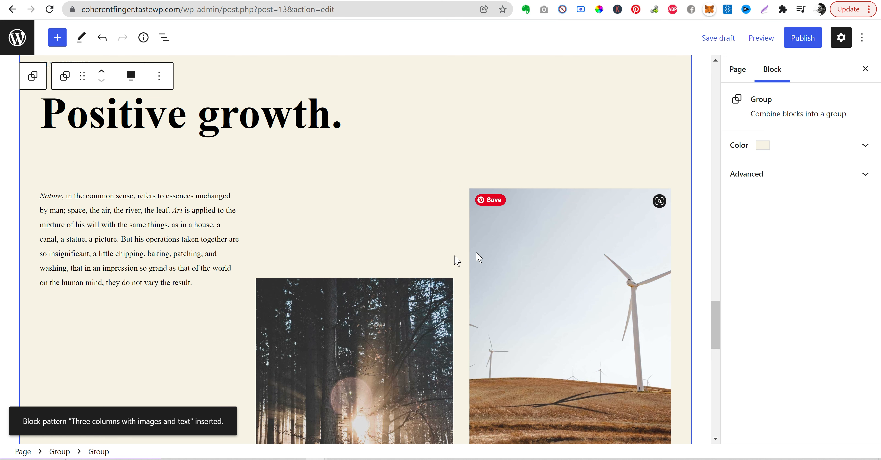
left_click(342, 341)
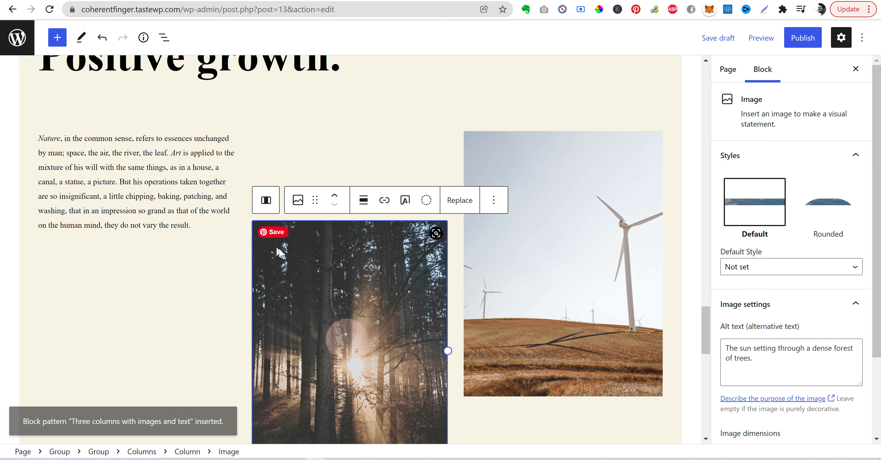
scroll(359, 279, "up", 10)
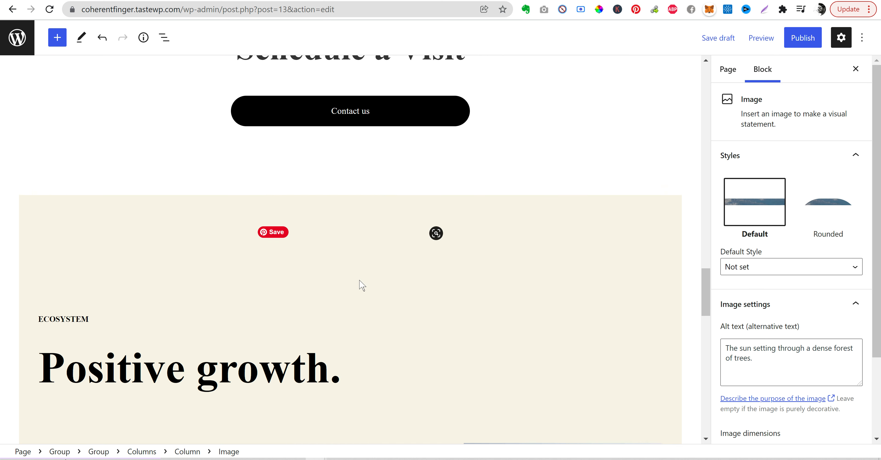
scroll(360, 284, "up", 10)
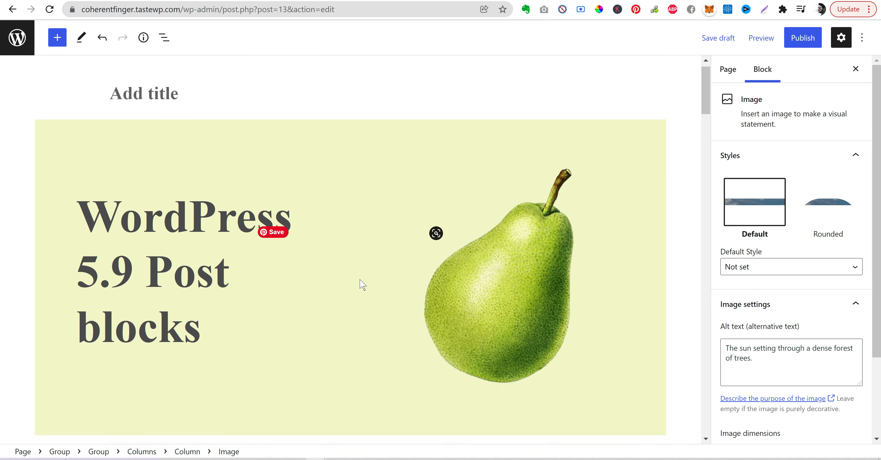
left_click(345, 220)
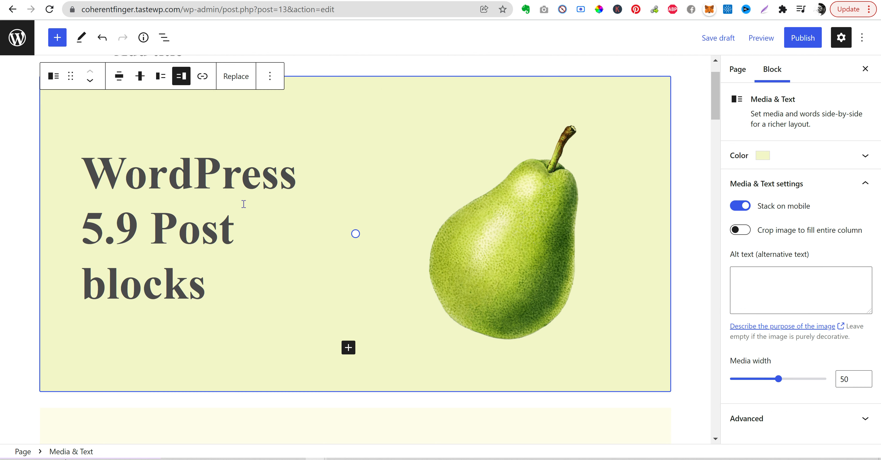
Narrow the pear header's media area to a width of 29 and widen the halved-pear image in the Media & Text block below.
left_click_drag(355, 233, 488, 239)
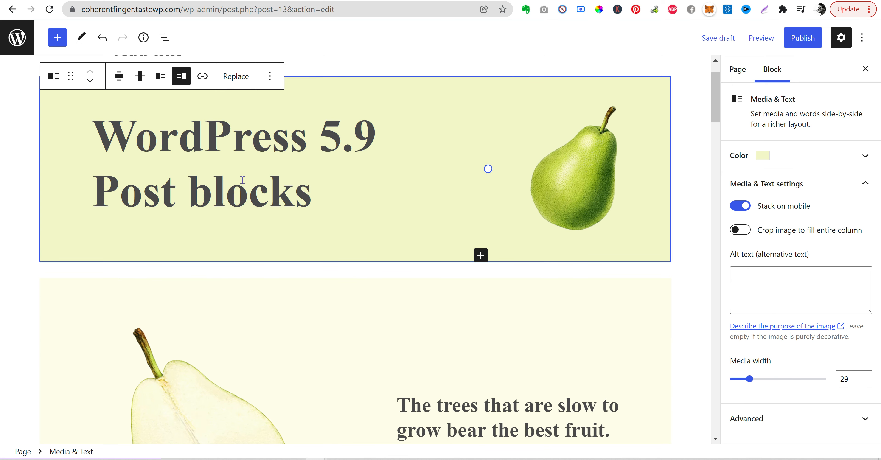
scroll(273, 198, "down", 5)
left_click(272, 201)
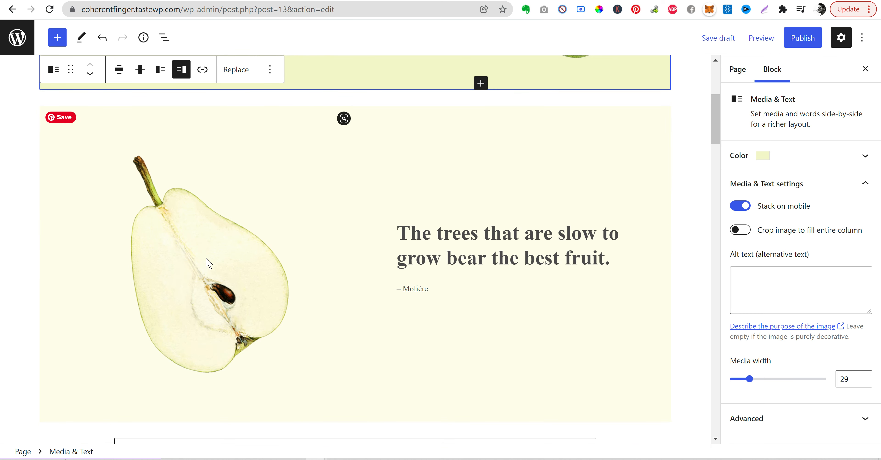
left_click_drag(355, 263, 391, 268)
Select the quote "The trees that are slow to grow bear the best fruit.", try font size 42, and set it to 20.
triple_click(477, 266)
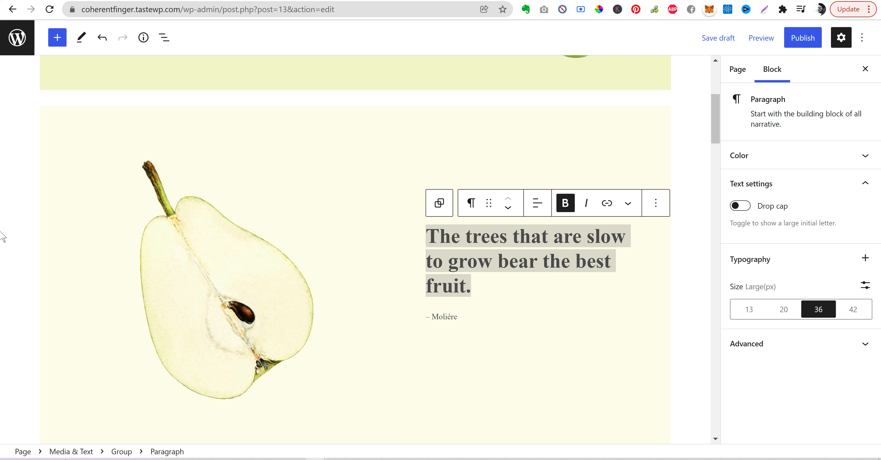
left_click(858, 312)
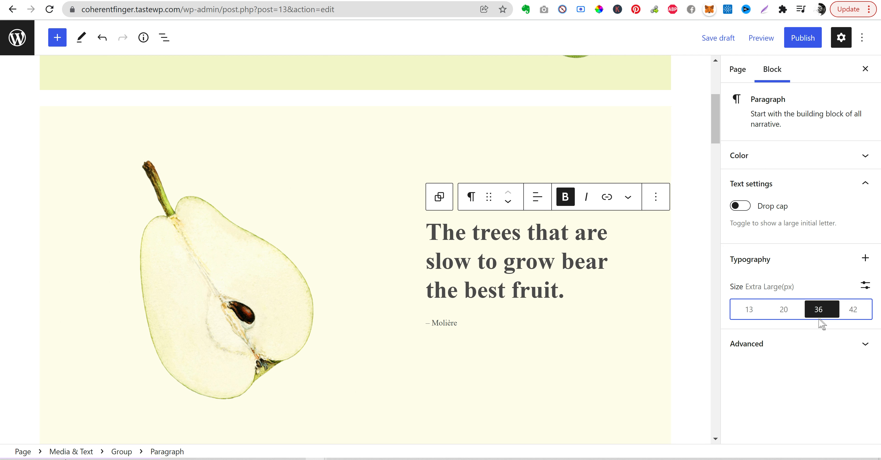
left_click(785, 316)
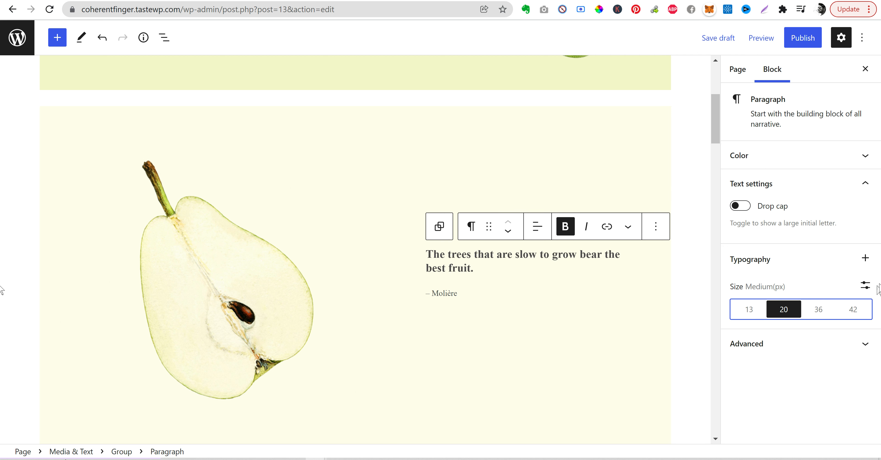
Add the Letter case typography option to the quote paragraph and set it to uppercase.
left_click(865, 258)
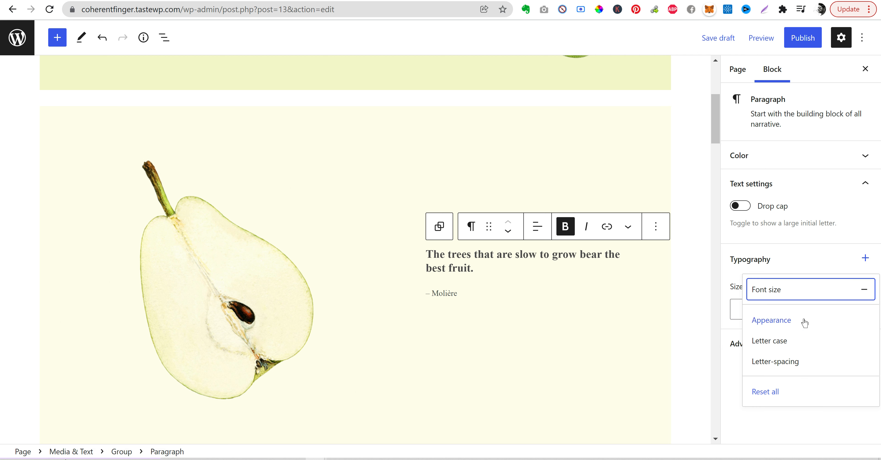
left_click(792, 342)
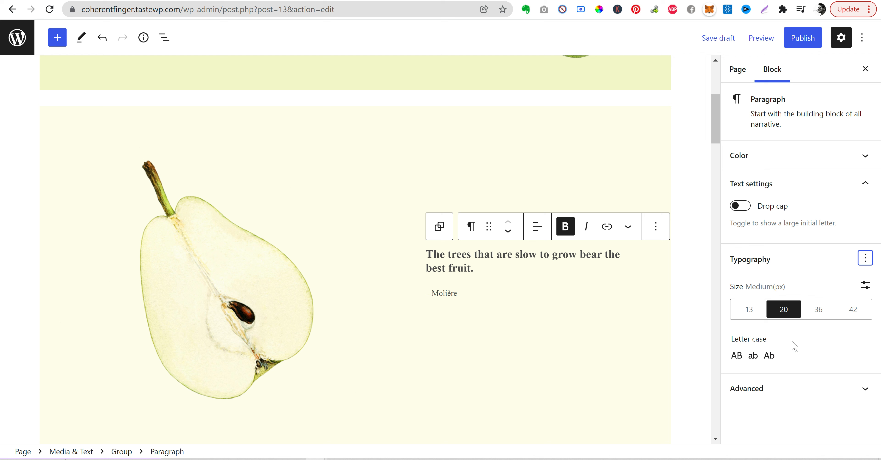
left_click(735, 356)
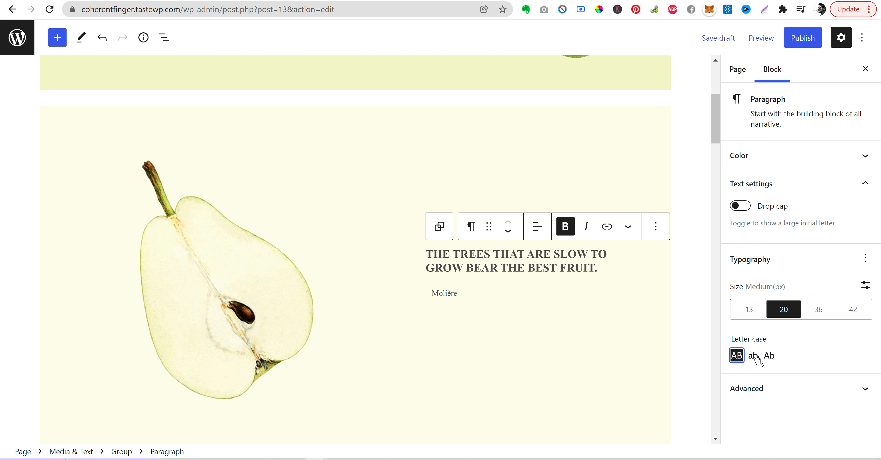
Add the Letter-spacing typography option to the quote paragraph and set it to 5 px.
left_click(865, 259)
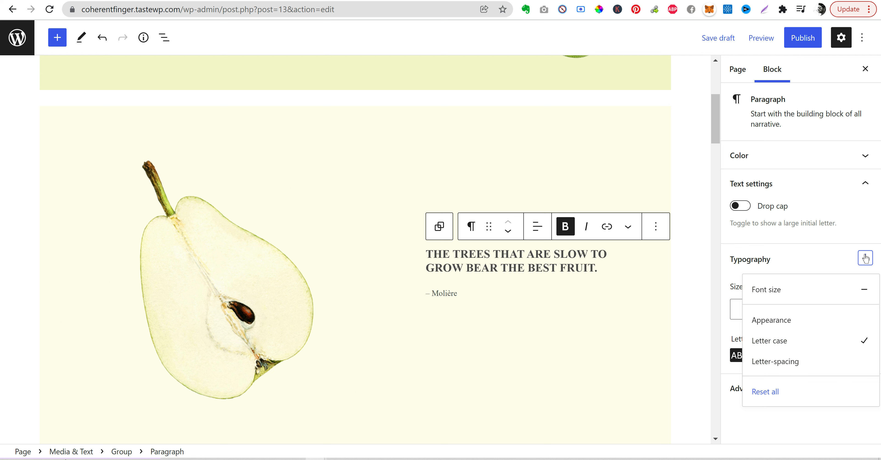
left_click(794, 361)
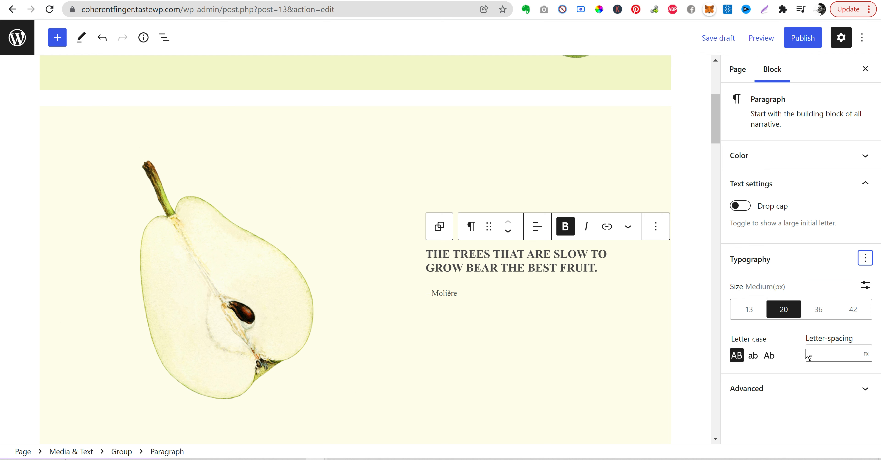
left_click(830, 349)
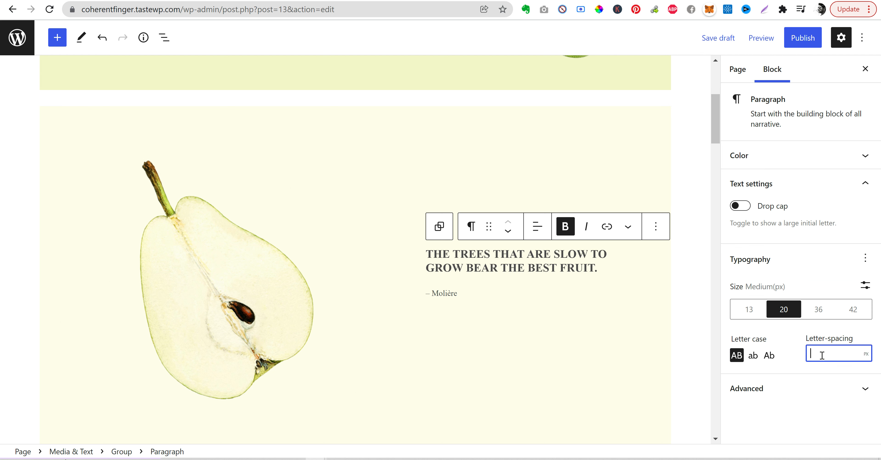
type("5")
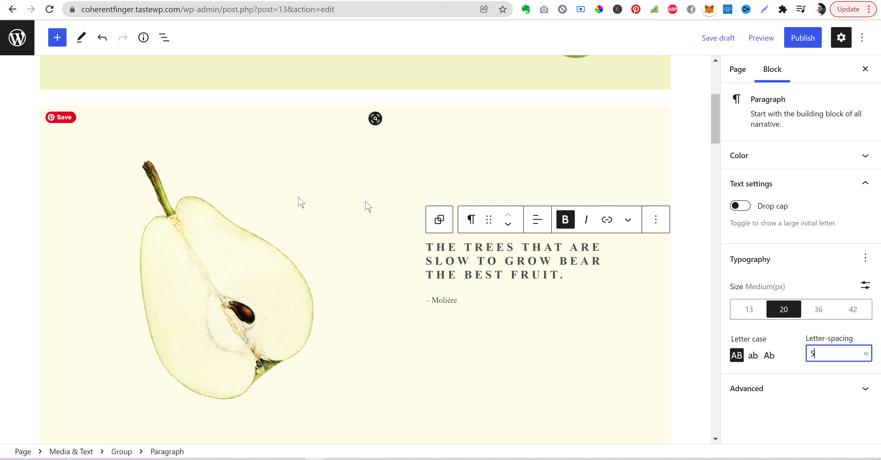
Add the Appearance typography option to the quote paragraph and set it to Medium Italic.
left_click(867, 257)
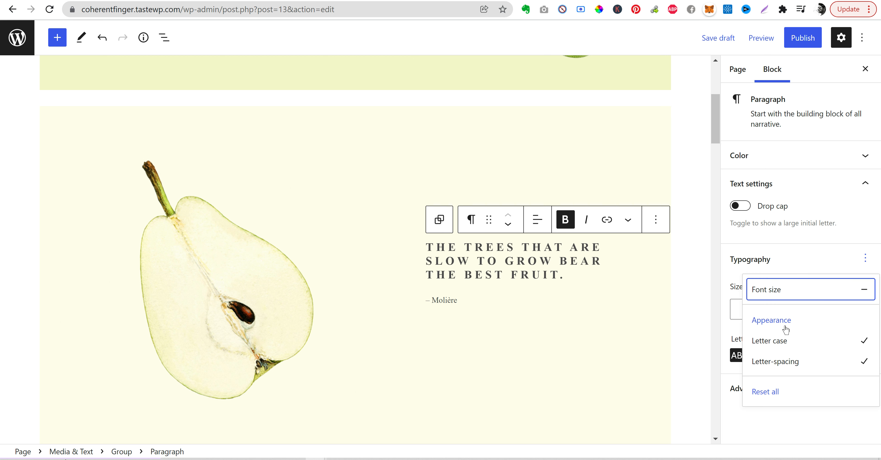
left_click(729, 321)
left_click(771, 362)
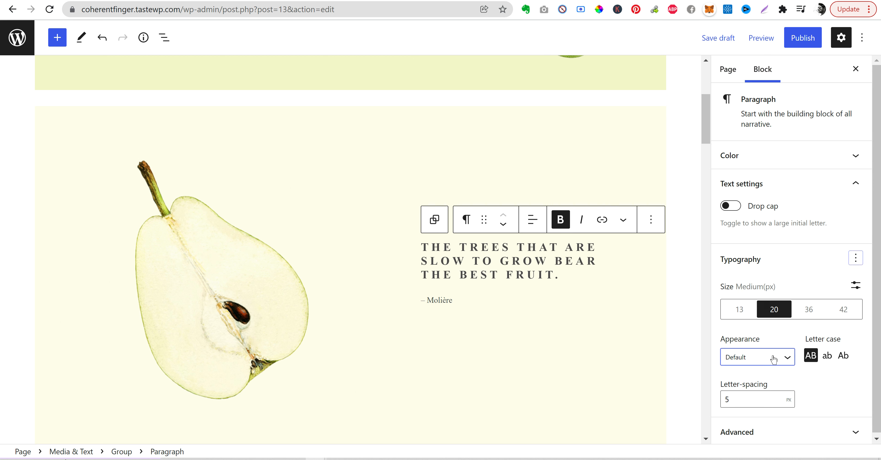
scroll(761, 328, "down", 5)
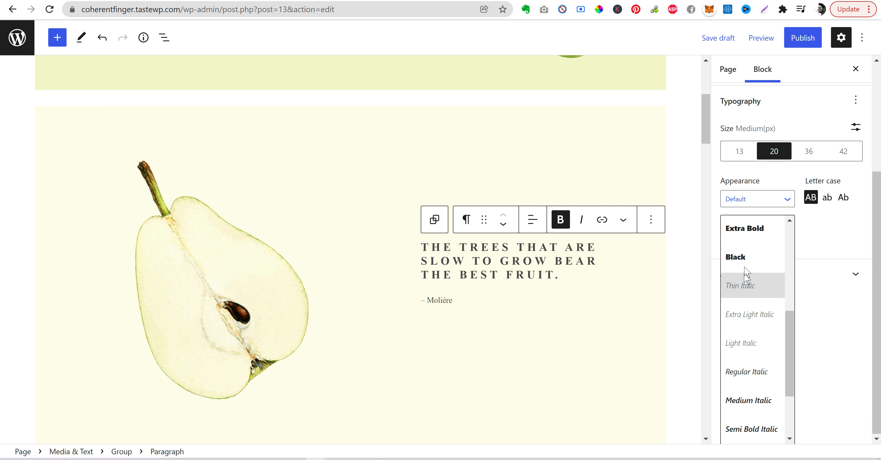
left_click(759, 400)
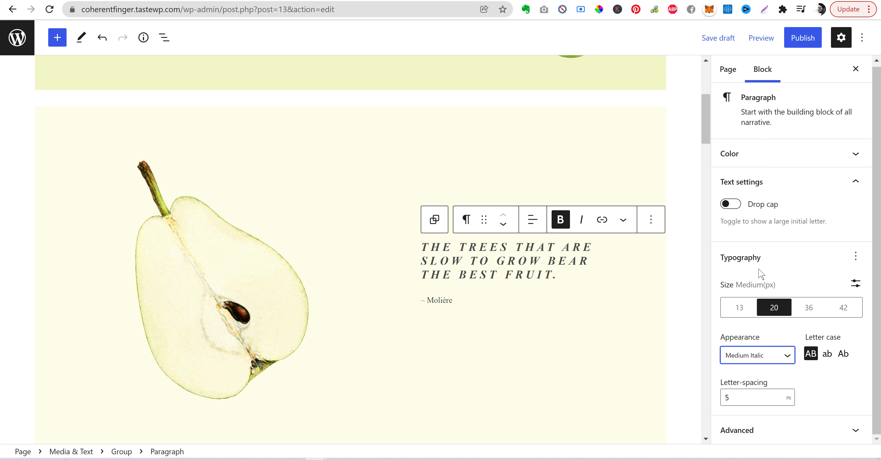
scroll(774, 311, "up", 1)
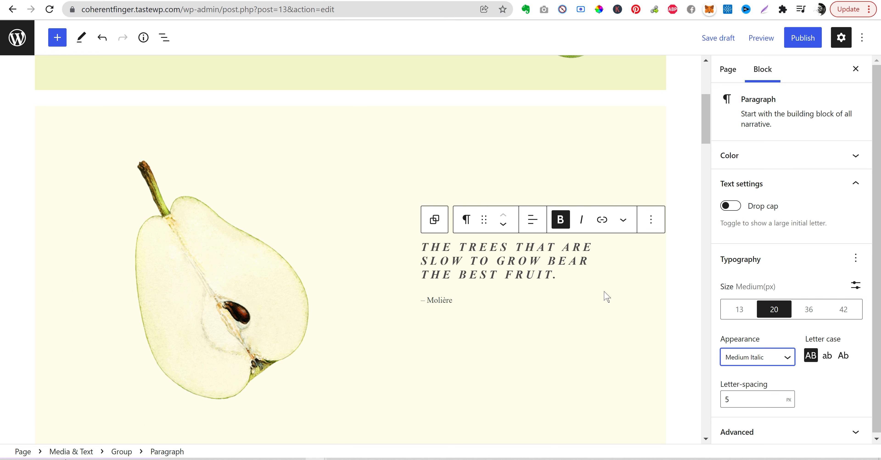
Open the full block inserter from the end of the page and look through its Text and Media blocks.
scroll(598, 301, "down", 20)
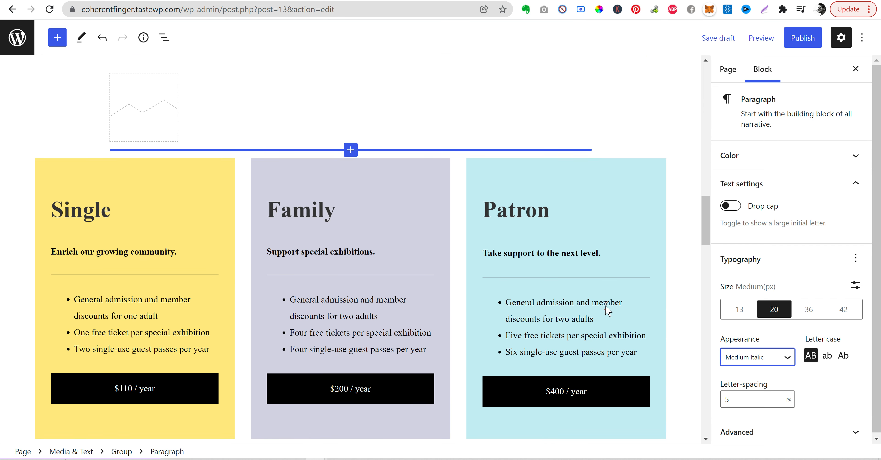
scroll(606, 306, "down", 15)
scroll(610, 313, "down", 10)
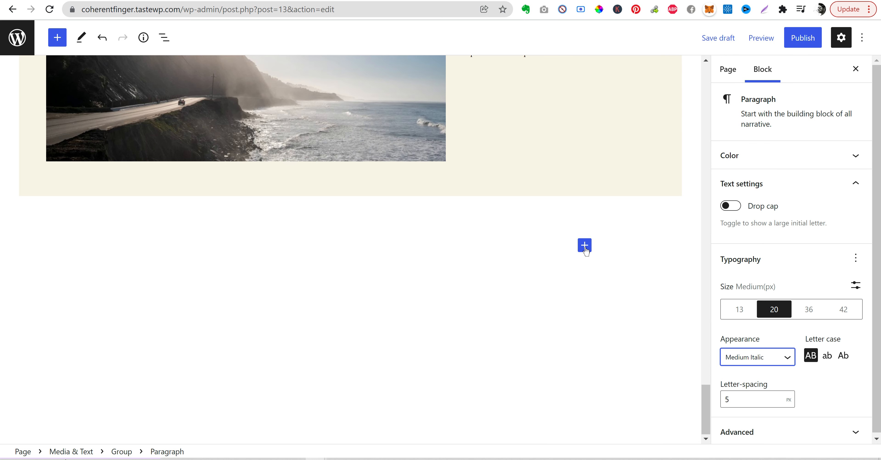
left_click(585, 249)
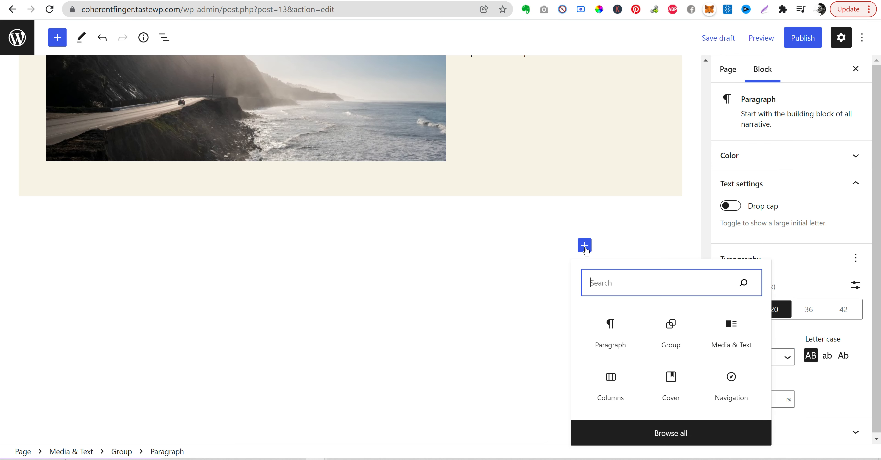
left_click(666, 439)
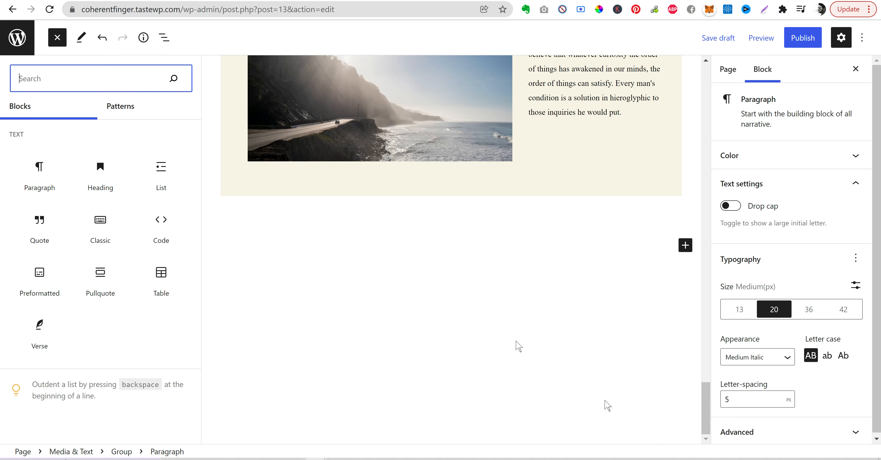
mouse_move(107, 207)
scroll(107, 207, "down", 3)
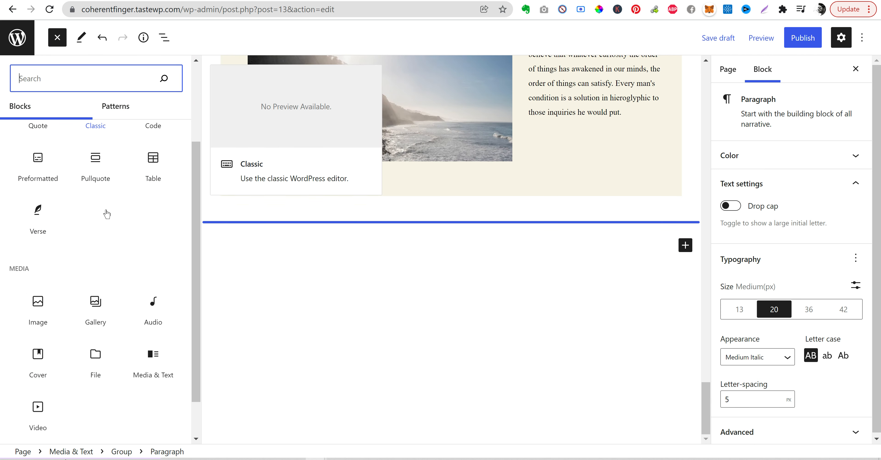
scroll(109, 215, "up", 3)
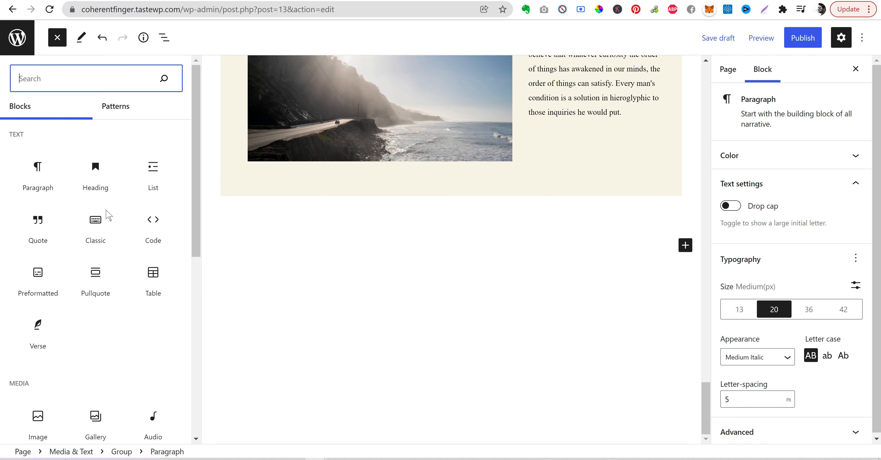
Open the explorer of all block patterns and browse the Headers category.
left_click(124, 102)
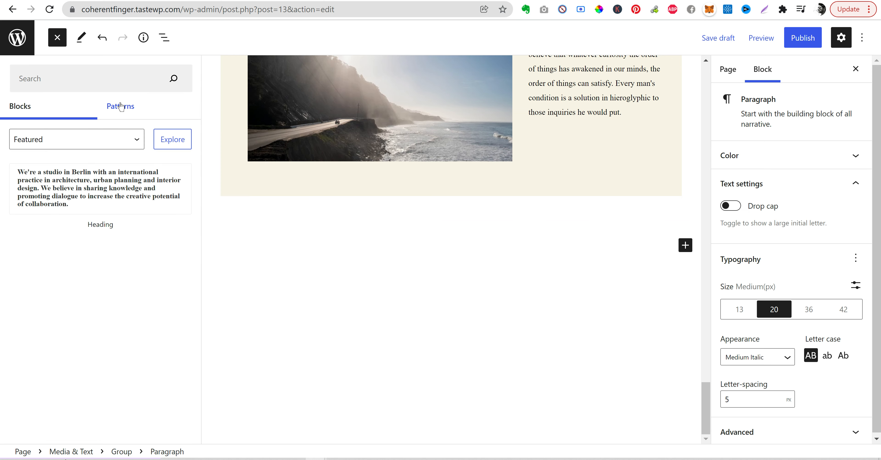
left_click(173, 145)
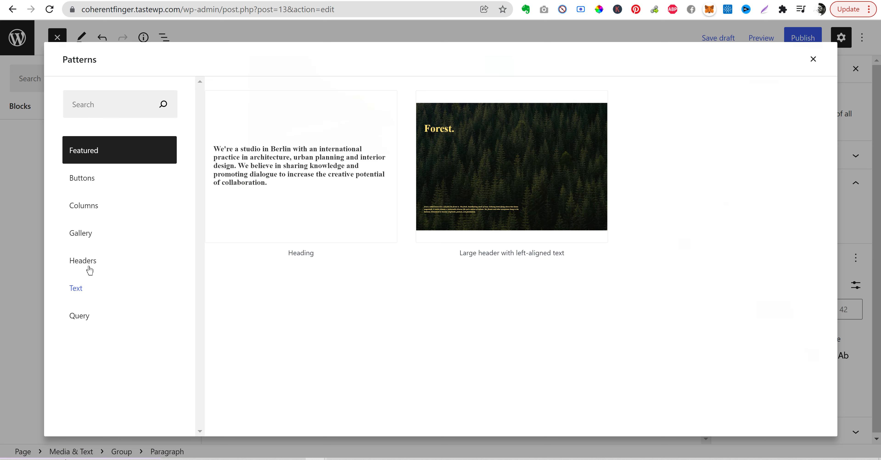
left_click(89, 268)
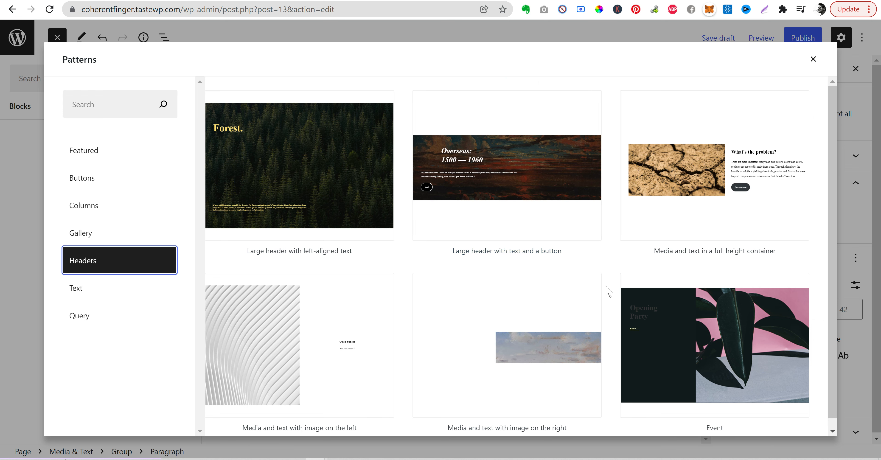
scroll(608, 291, "down", 1)
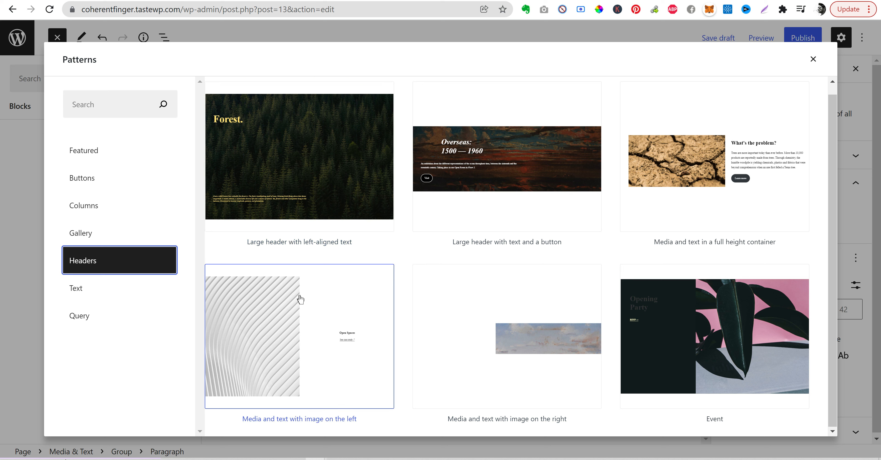
Insert the Quote pattern from the Text category below the halved-pear section's uppercase quote and close the pattern explorer.
left_click(102, 291)
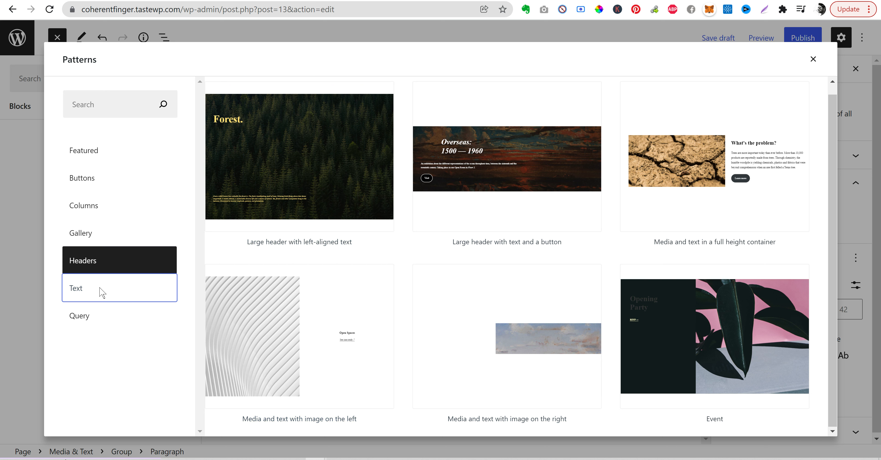
left_click(153, 290)
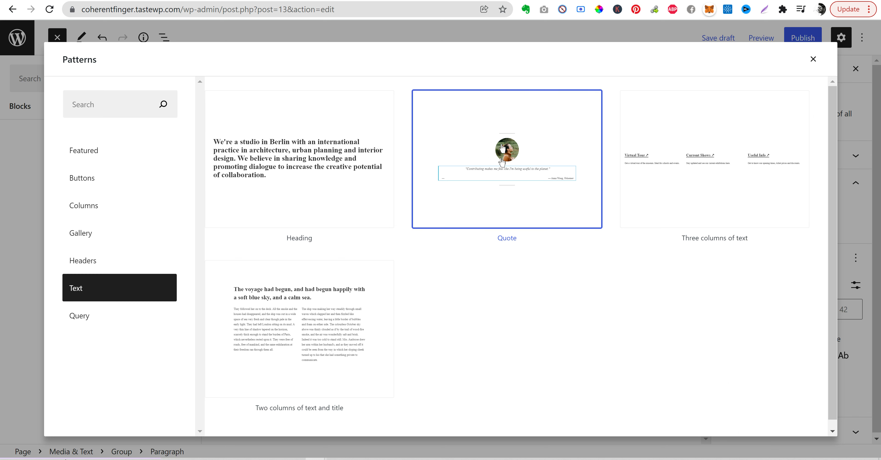
left_click(529, 214)
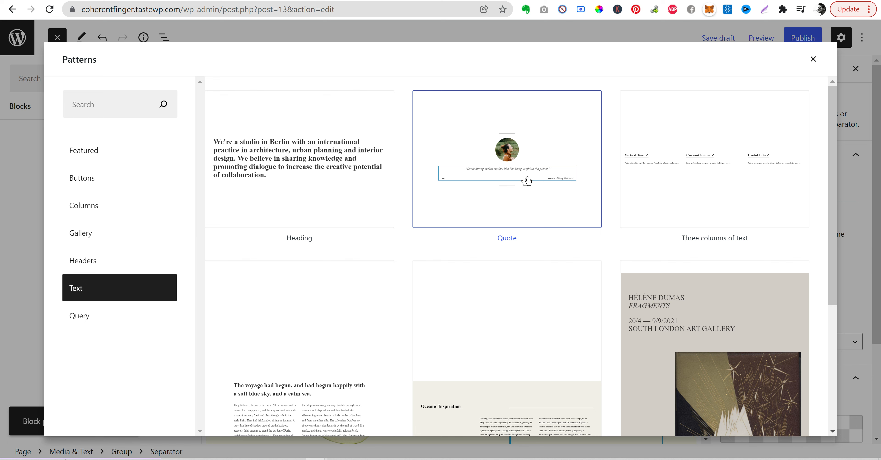
left_click(813, 59)
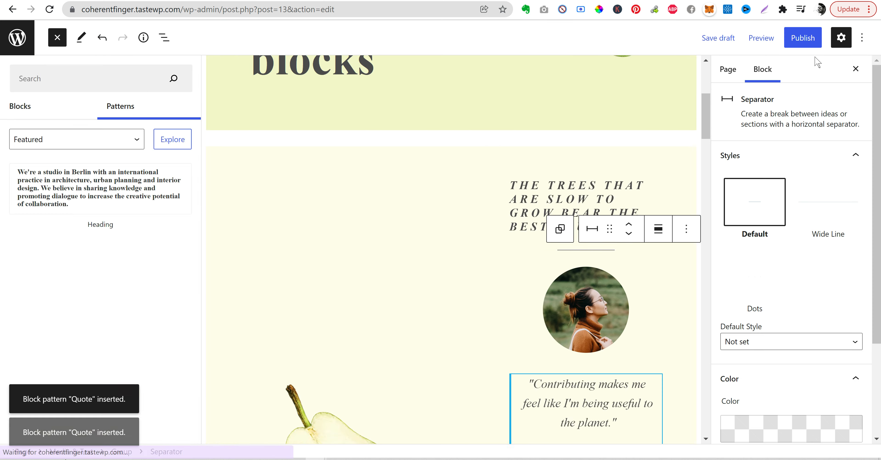
Add an empty paragraph at the end of the page, below the coastal-road section, and open the full block inserter from it.
scroll(517, 334, "down", 15)
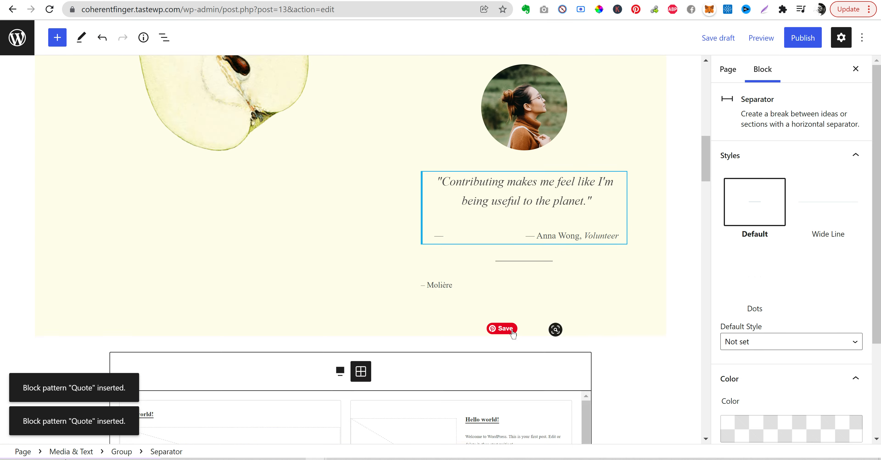
scroll(510, 337, "down", 15)
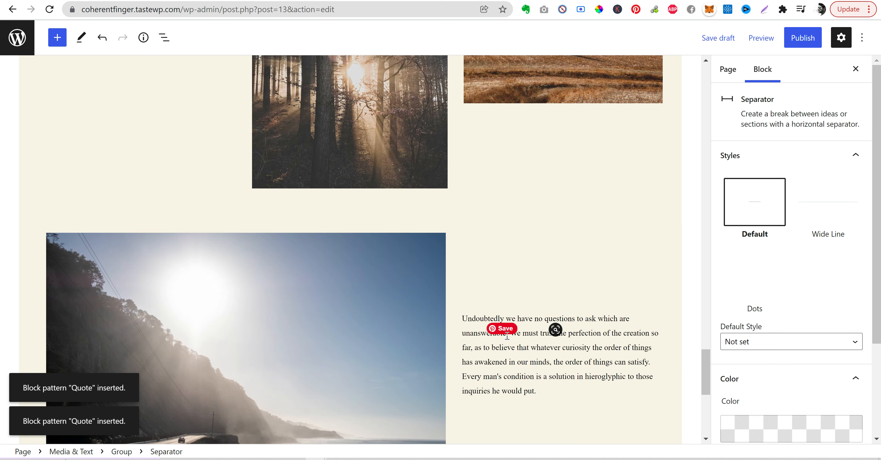
left_click(423, 245)
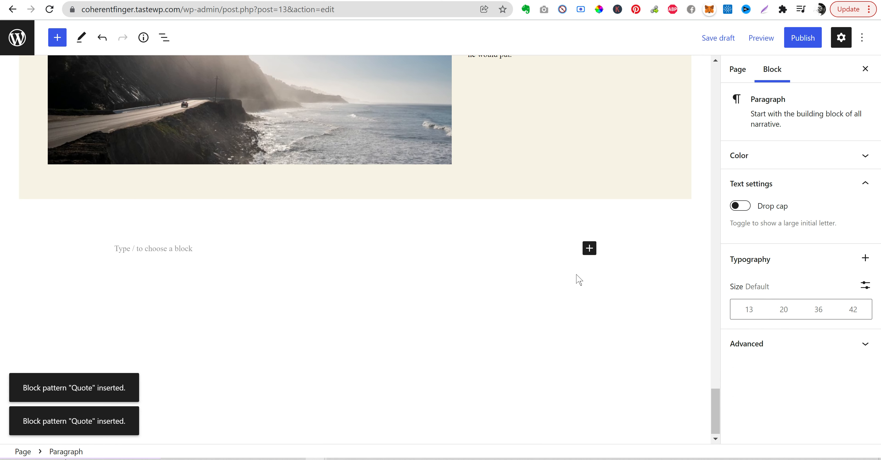
left_click(589, 250)
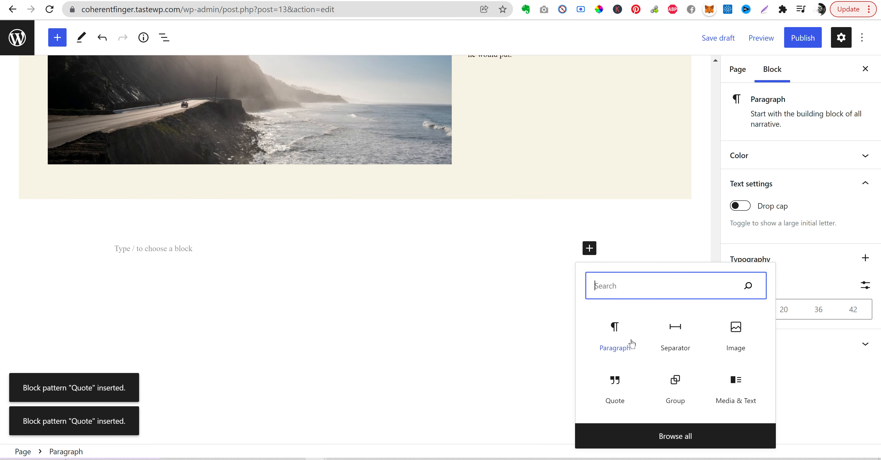
left_click(682, 439)
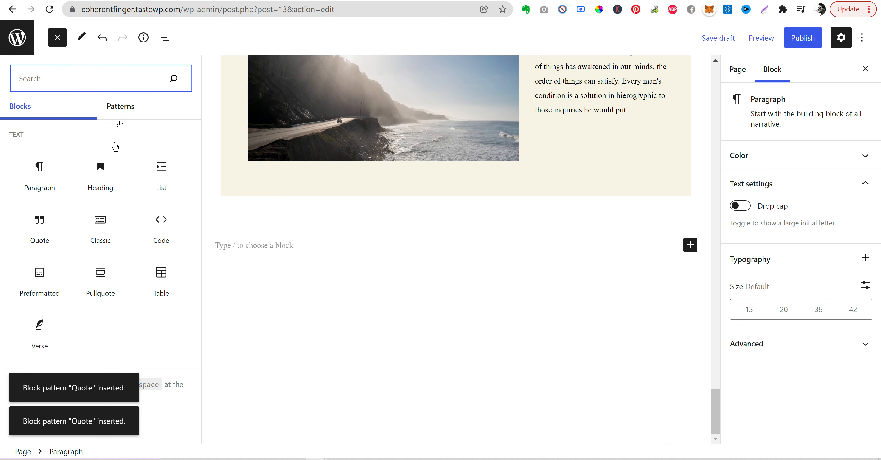
Insert the Quote pattern from the Text category of the pattern explorer at the end of the page and close the explorer.
left_click(119, 103)
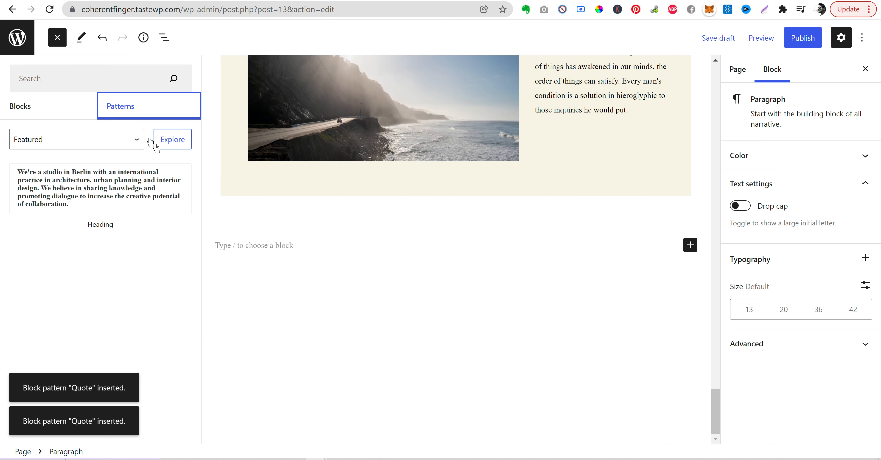
left_click(172, 139)
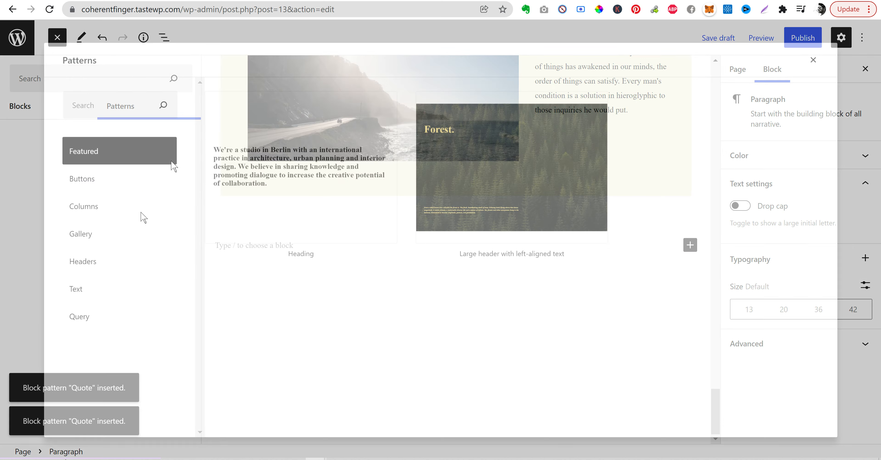
left_click(101, 296)
left_click(481, 174)
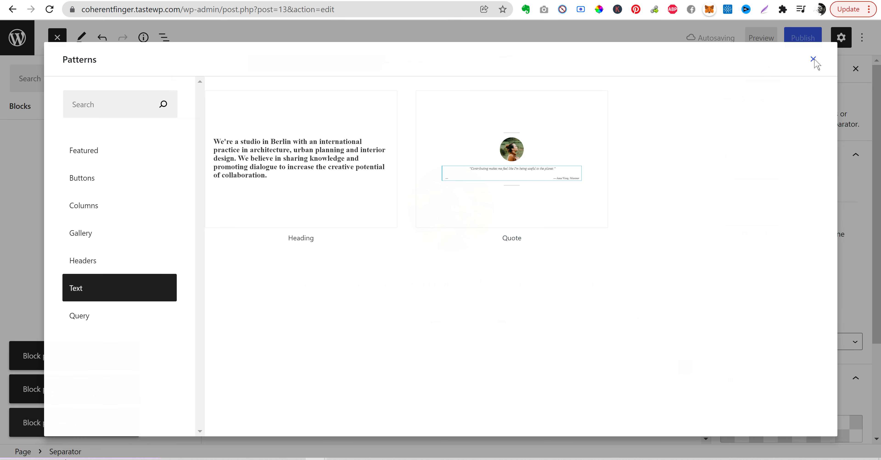
Inspect the block settings of the portrait image and of the quote text in the Quote pattern at the page's end.
scroll(458, 289, "down", 2)
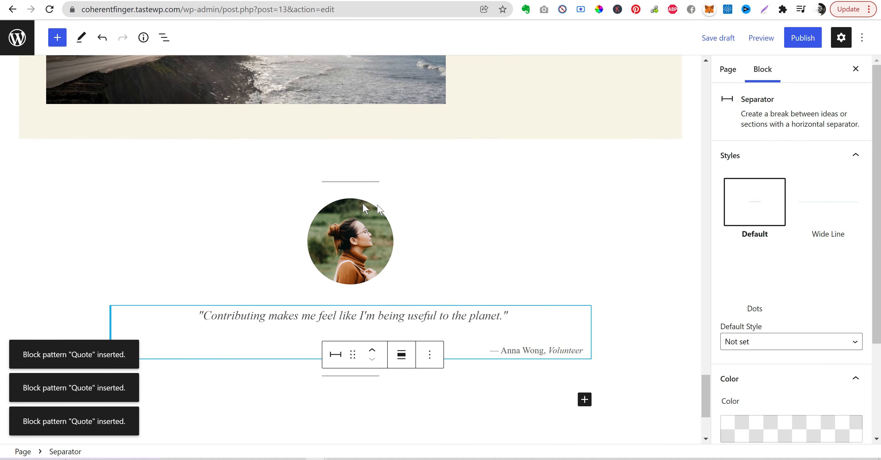
left_click(340, 259)
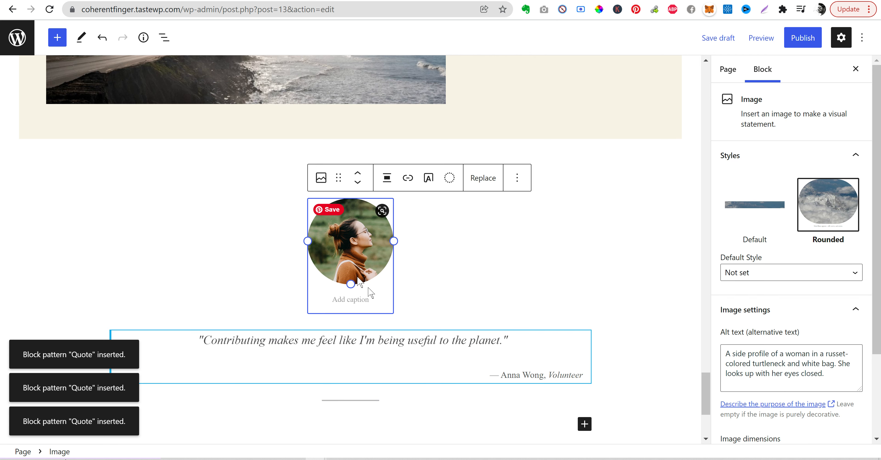
left_click(470, 352)
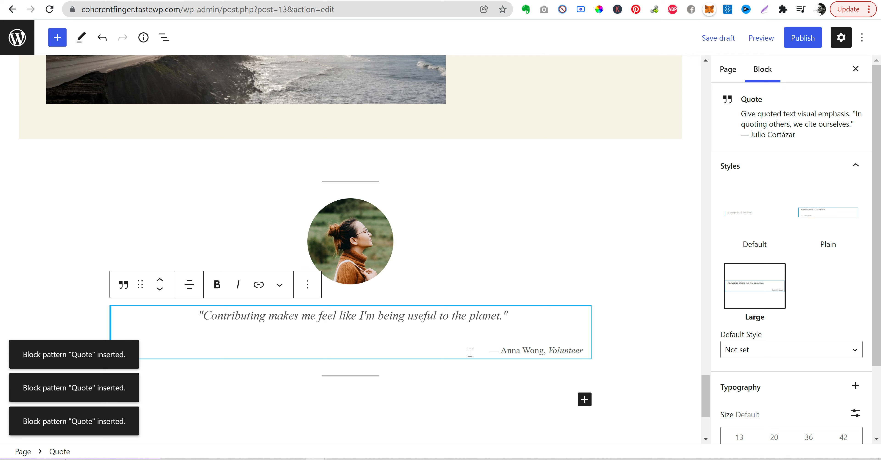